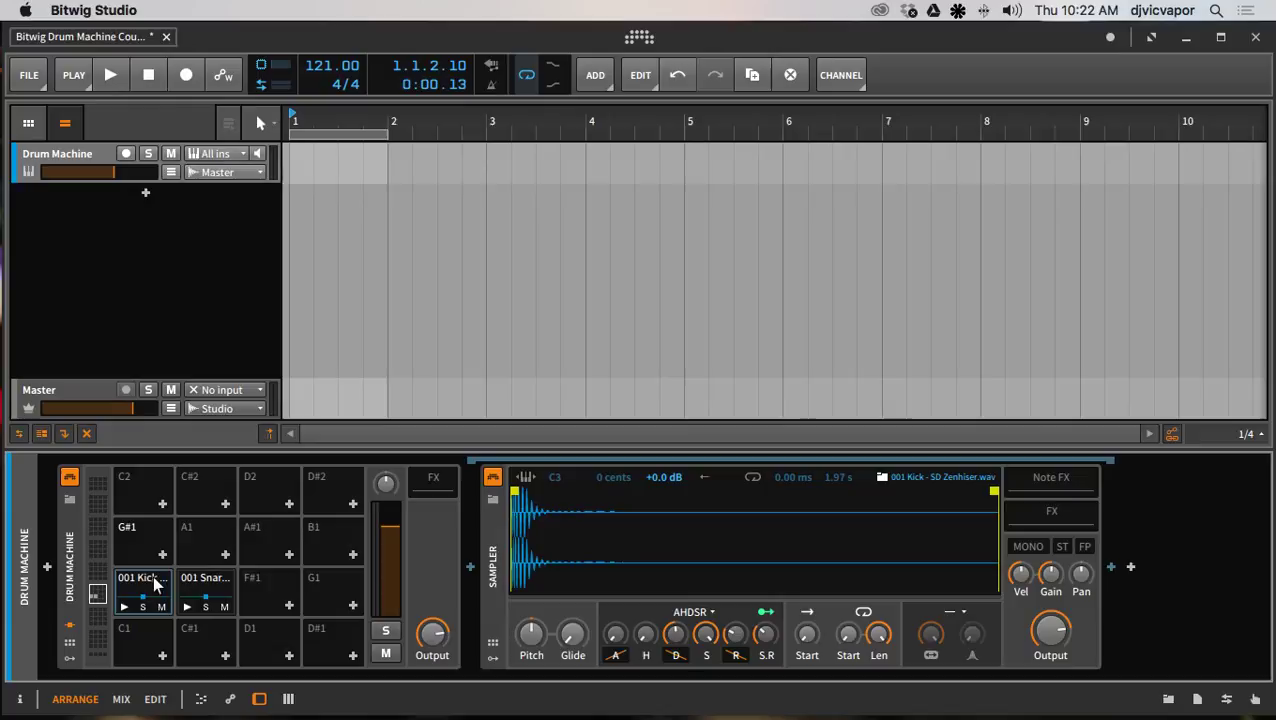
left_click(124, 607)
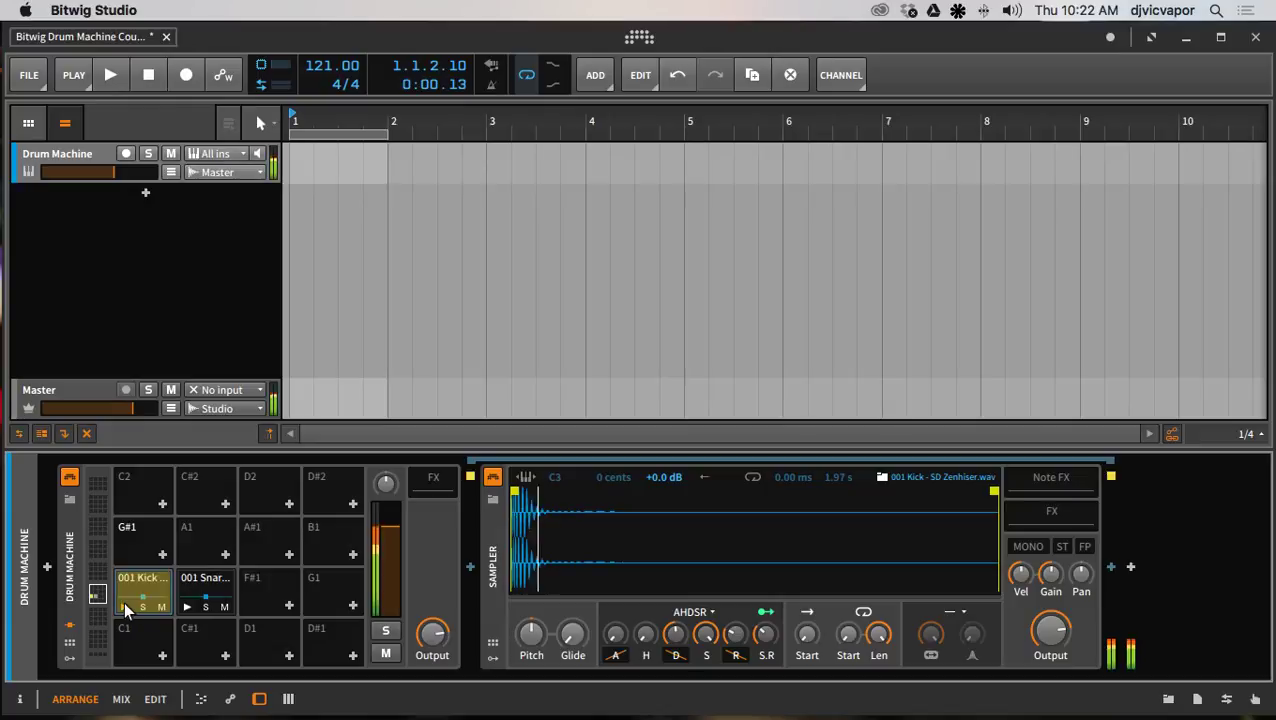
left_click(187, 607)
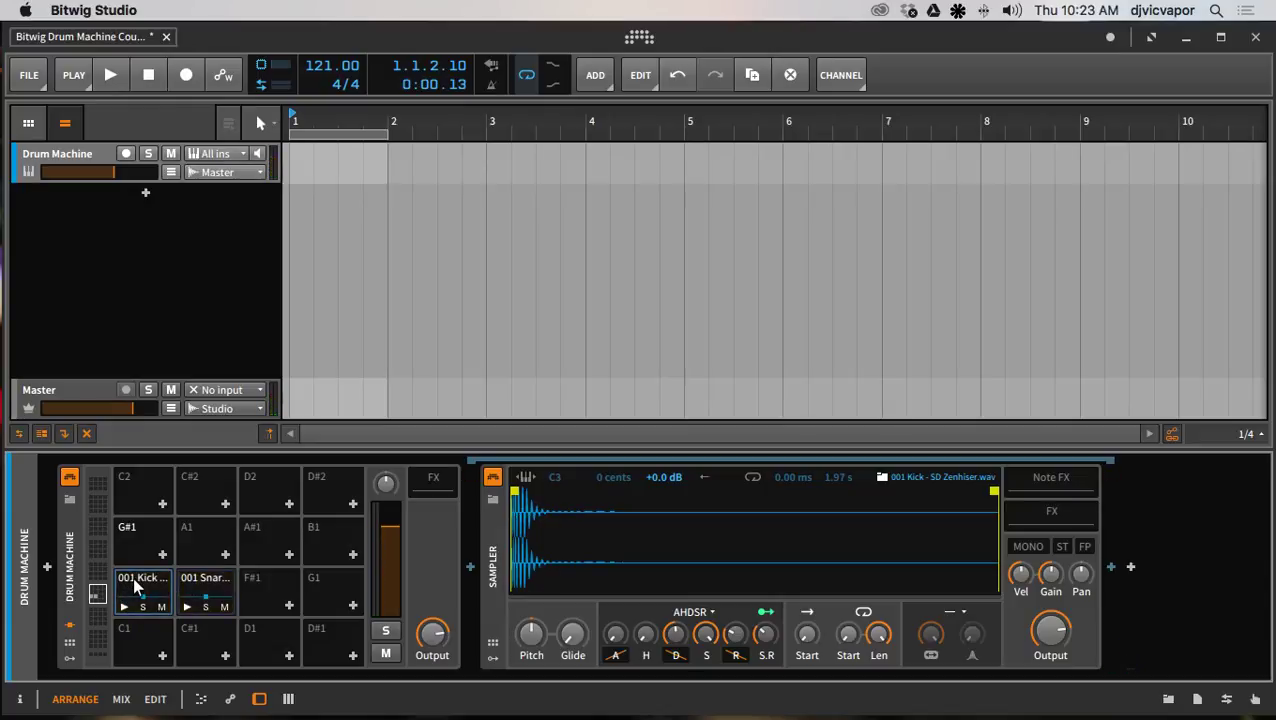
mouse_move(133, 576)
left_mouse_down()
mouse_move(146, 531)
mouse_move(194, 533)
mouse_move(190, 480)
mouse_move(143, 480)
mouse_move(143, 597)
left_mouse_up()
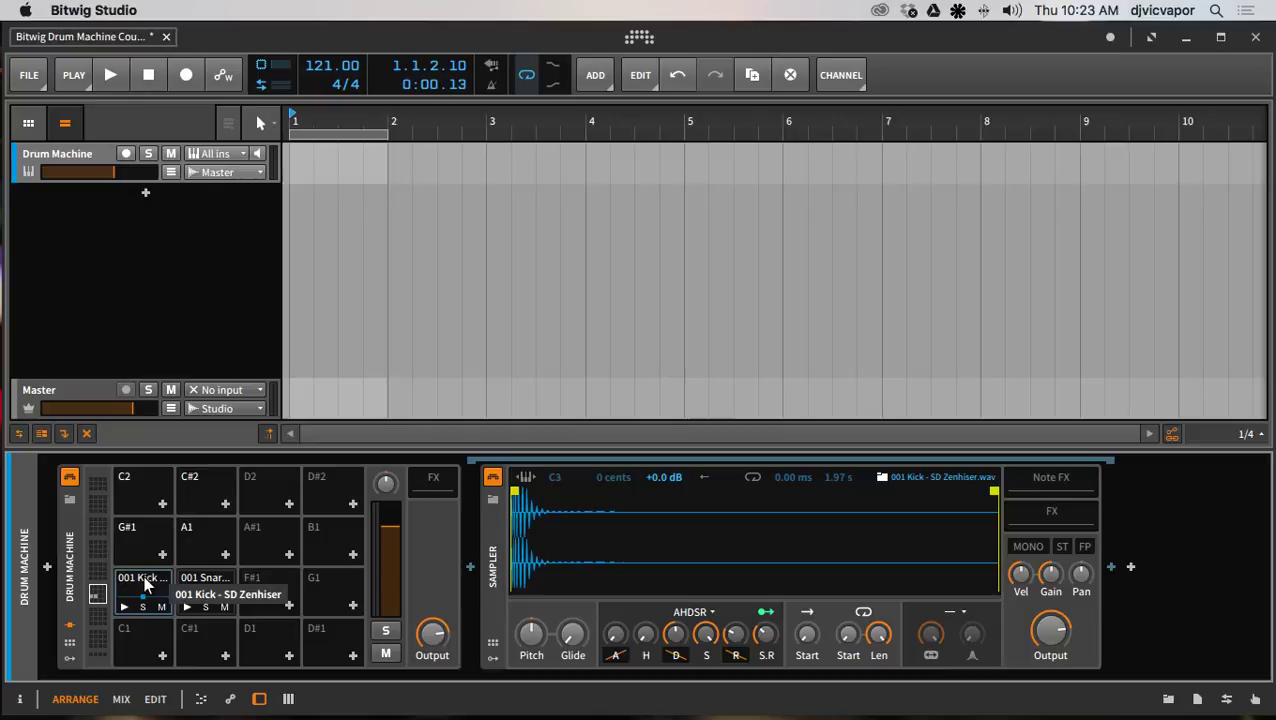
left_click_drag(146, 583, 148, 553)
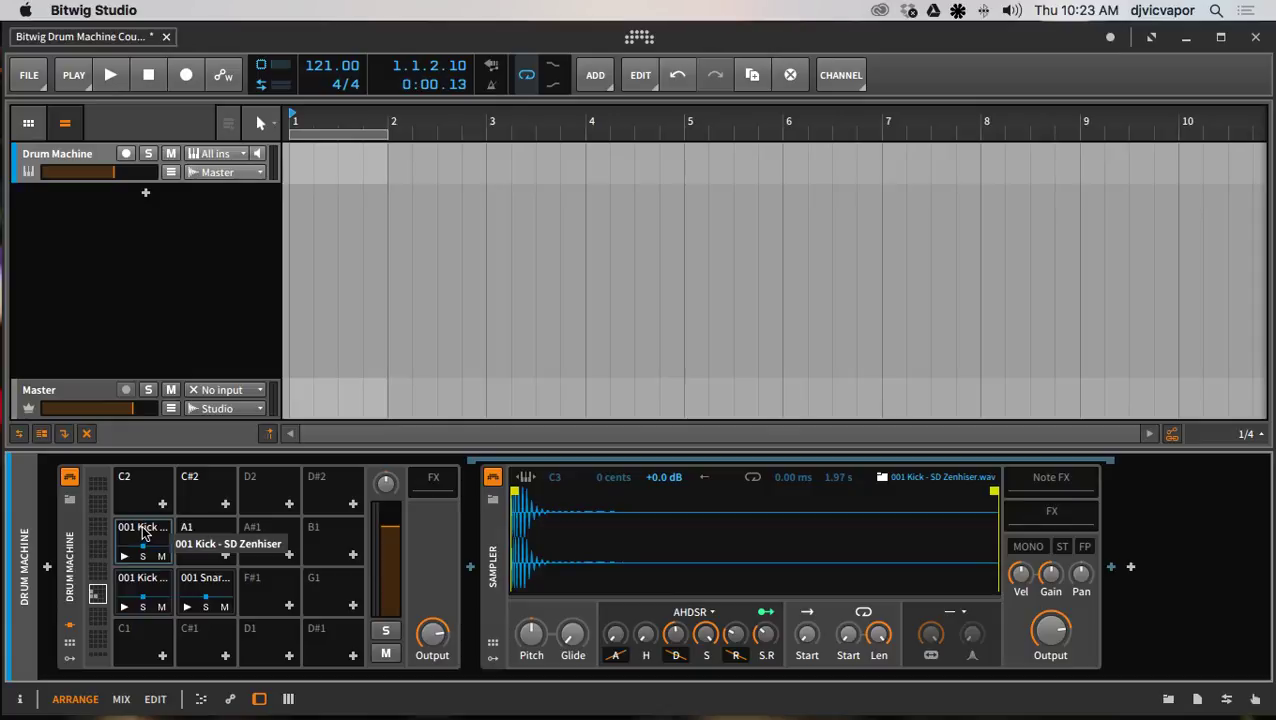
key("Delete")
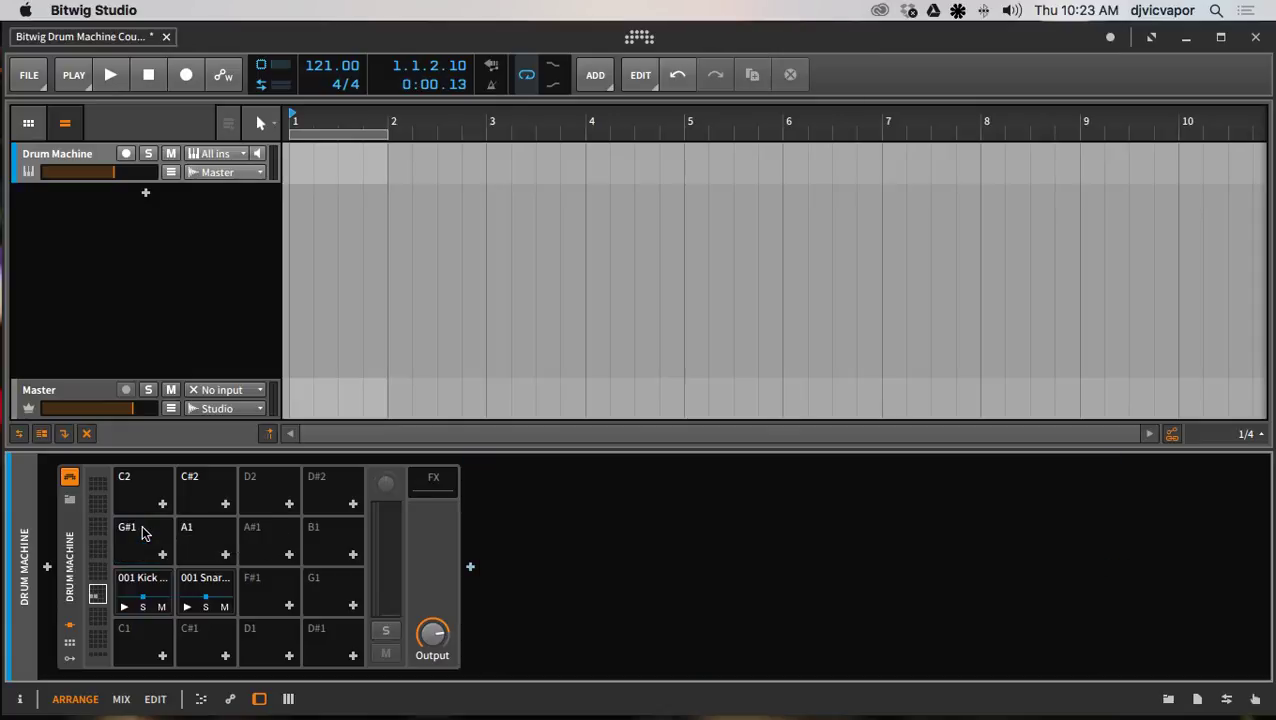
left_click(143, 590)
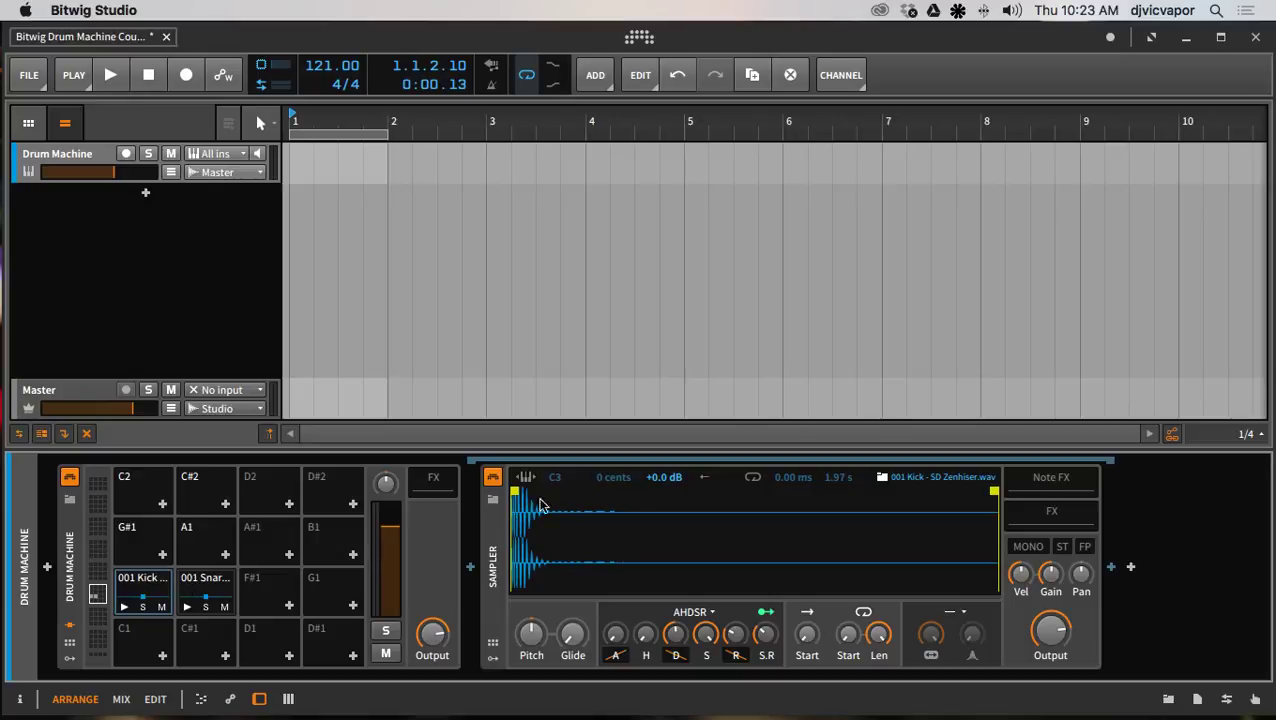
Rename the first Drum Machine pad to Kick.
left_click(149, 588)
double_click(145, 580)
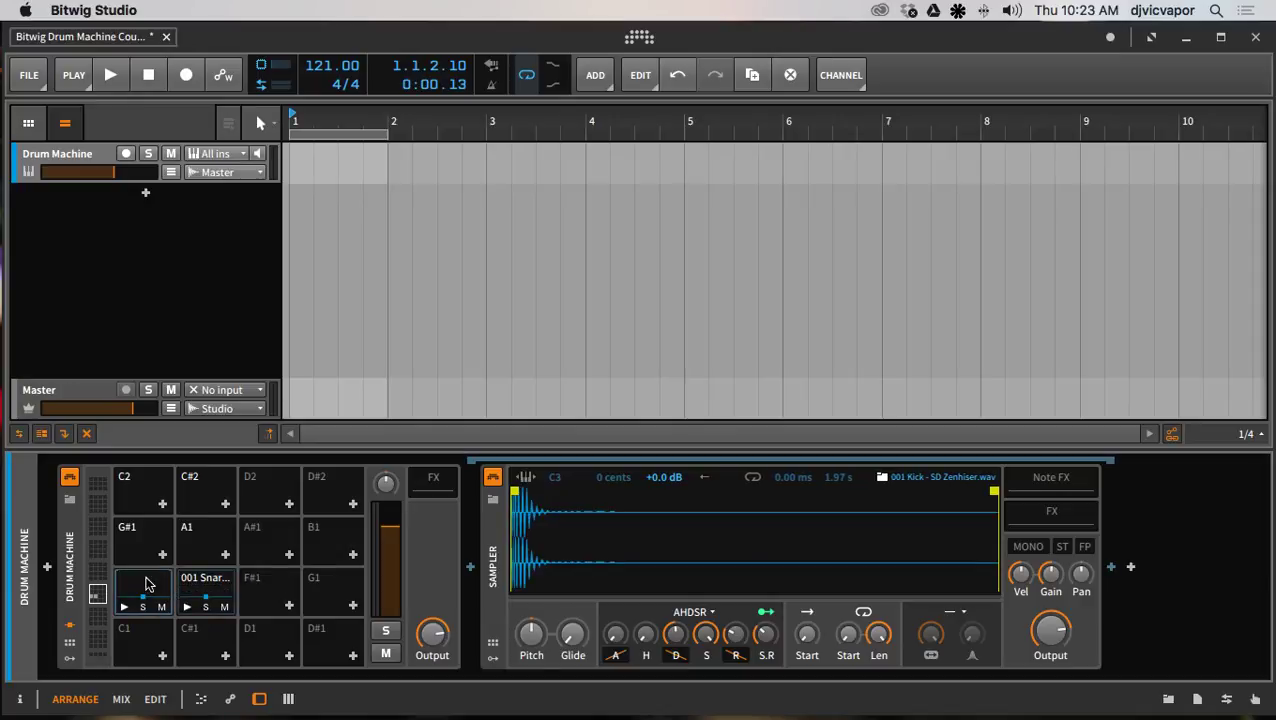
type("Kick")
key("Return")
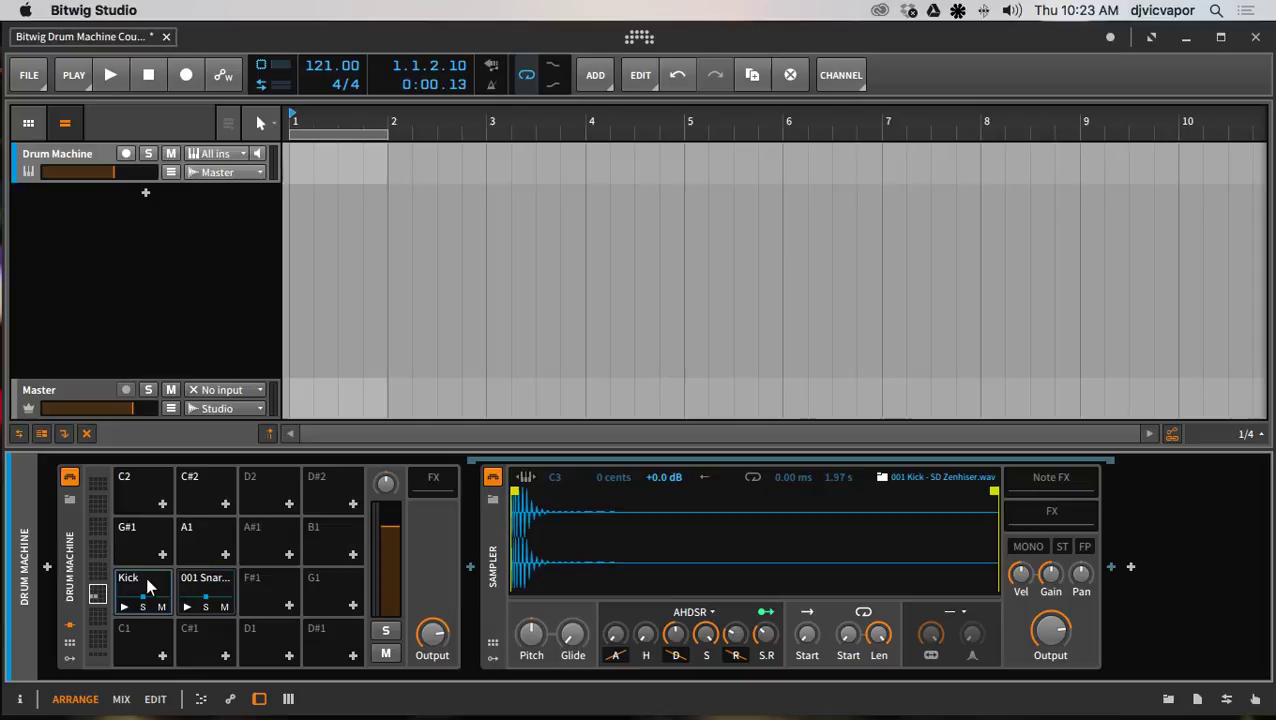
Rename the second Drum Machine pad to Snare.
left_click(197, 588)
double_click(193, 580)
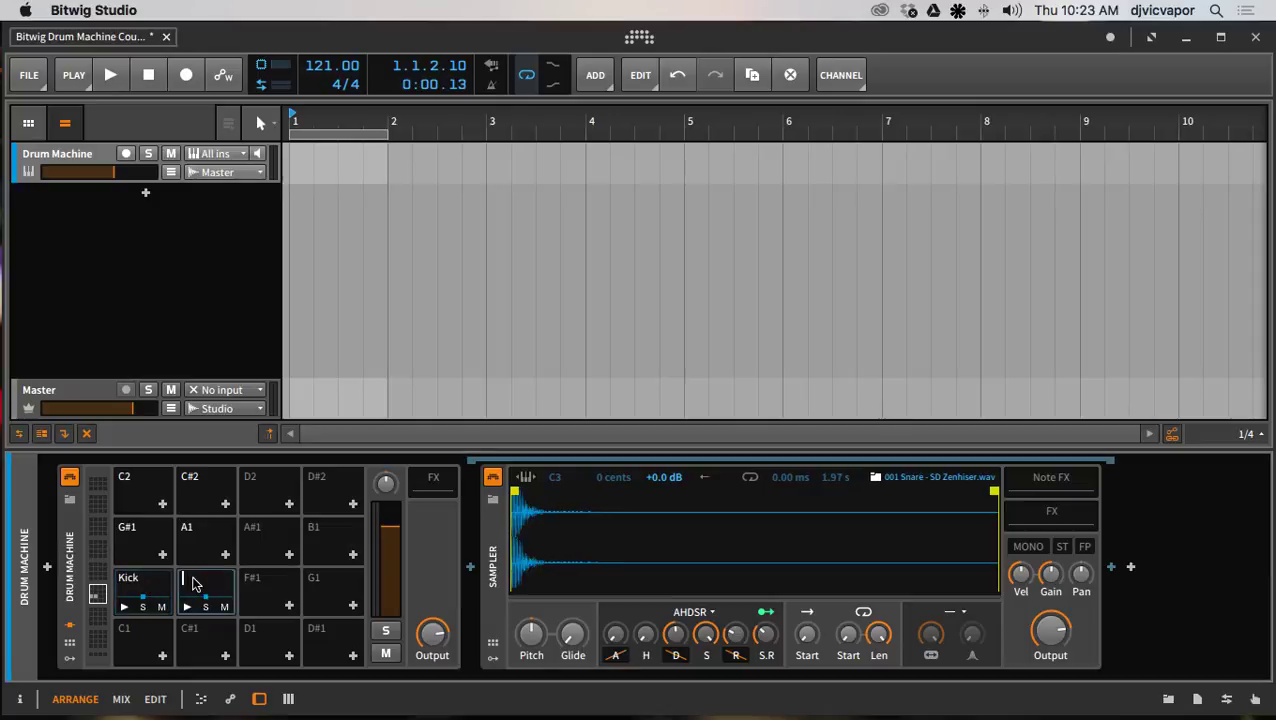
type("Snare")
key("Return")
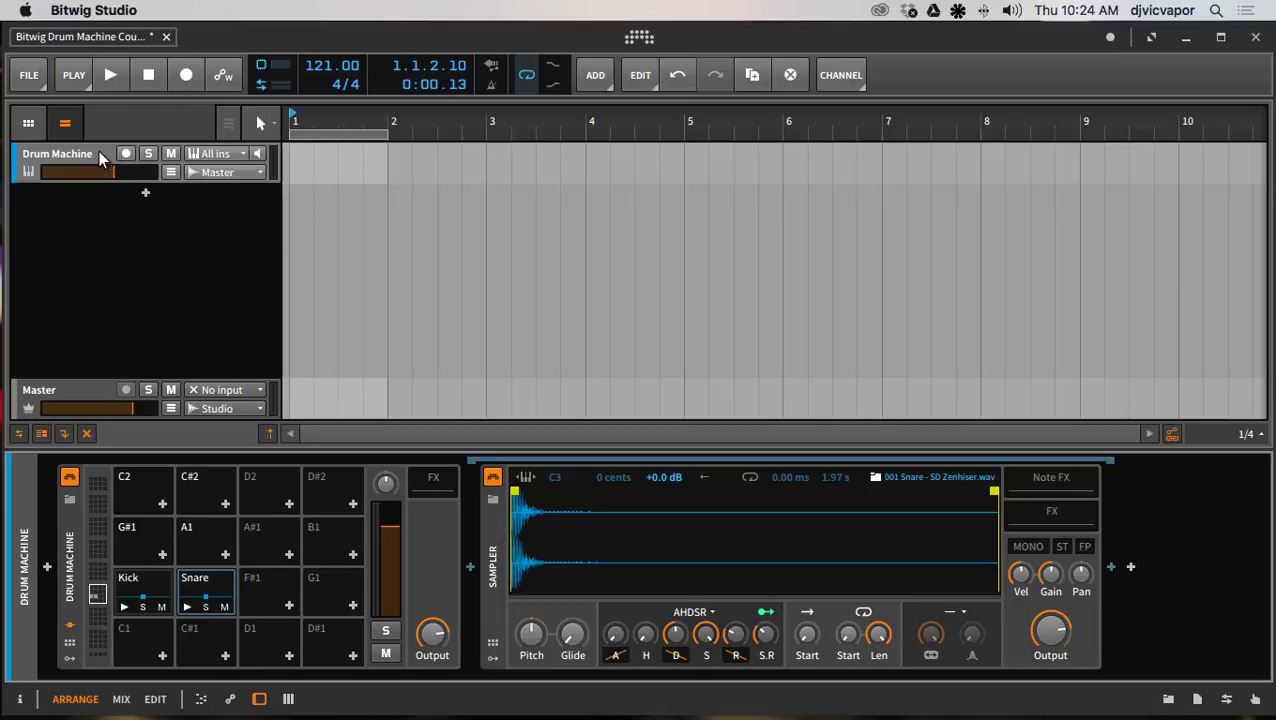
Create a one-bar clip at bar 1 and open it in an enlarged note editor showing the Kick and Snare rows.
double_click(294, 152)
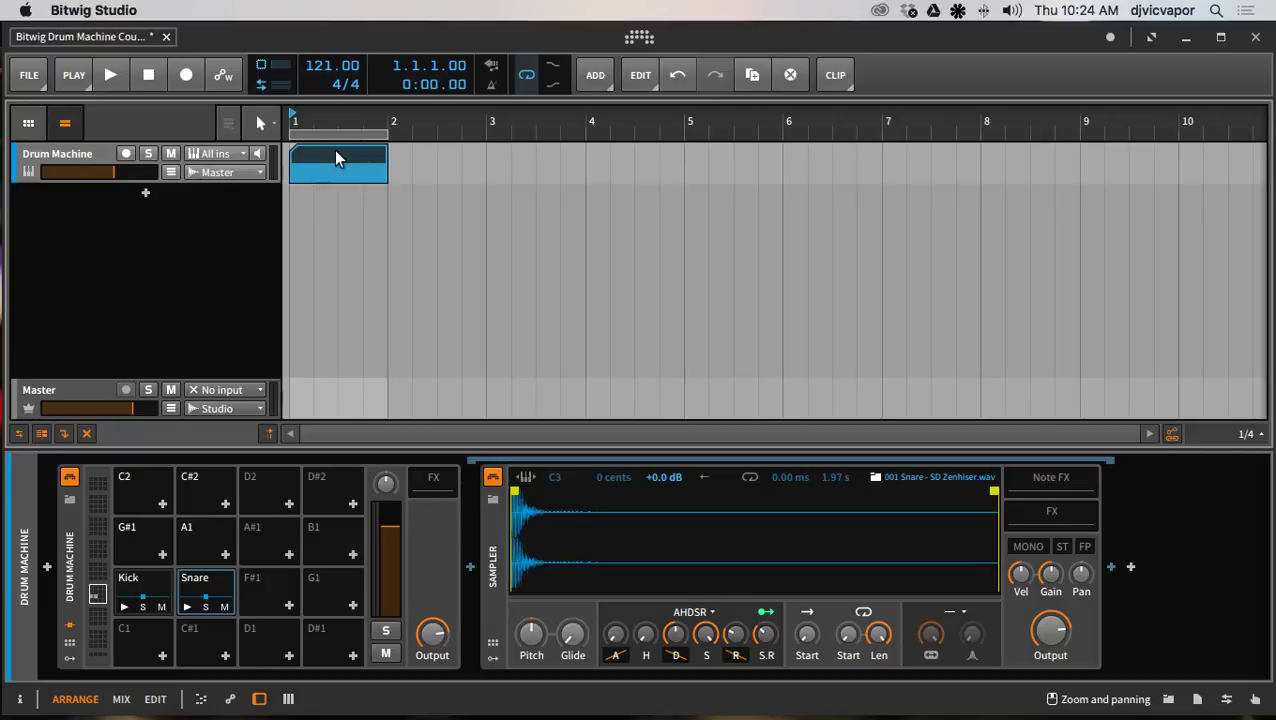
double_click(334, 150)
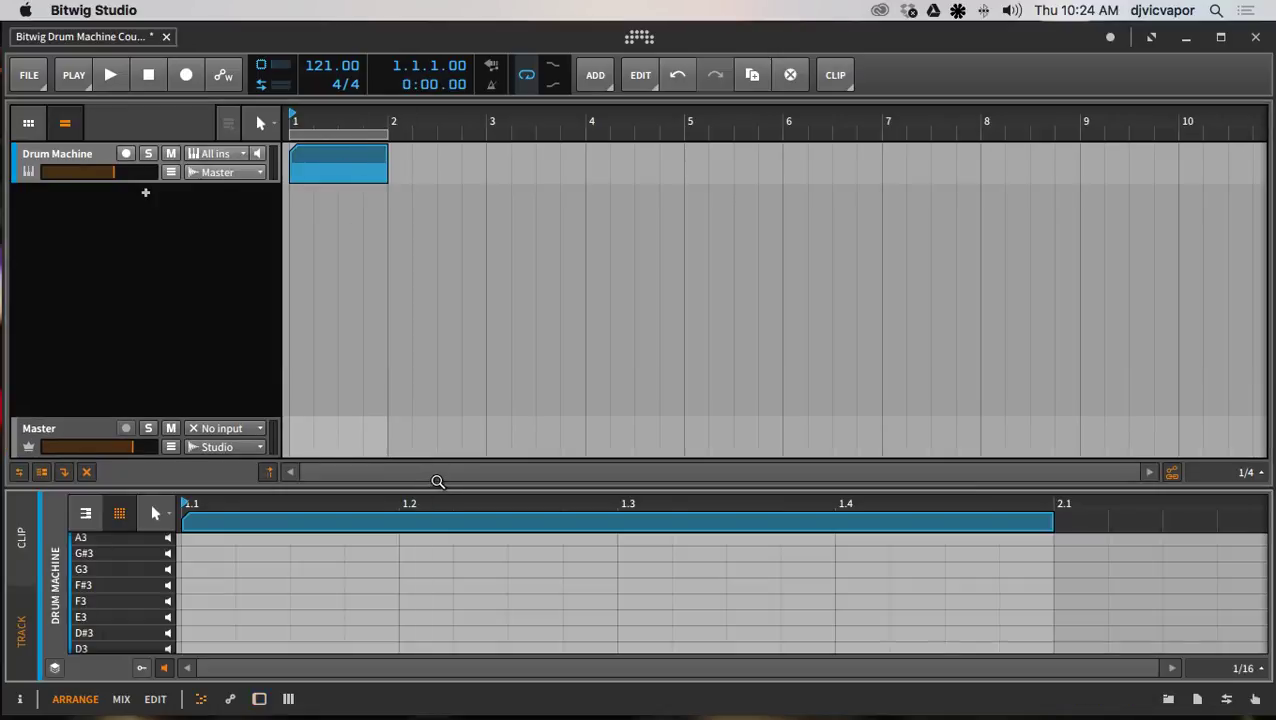
left_click_drag(437, 484, 450, 323)
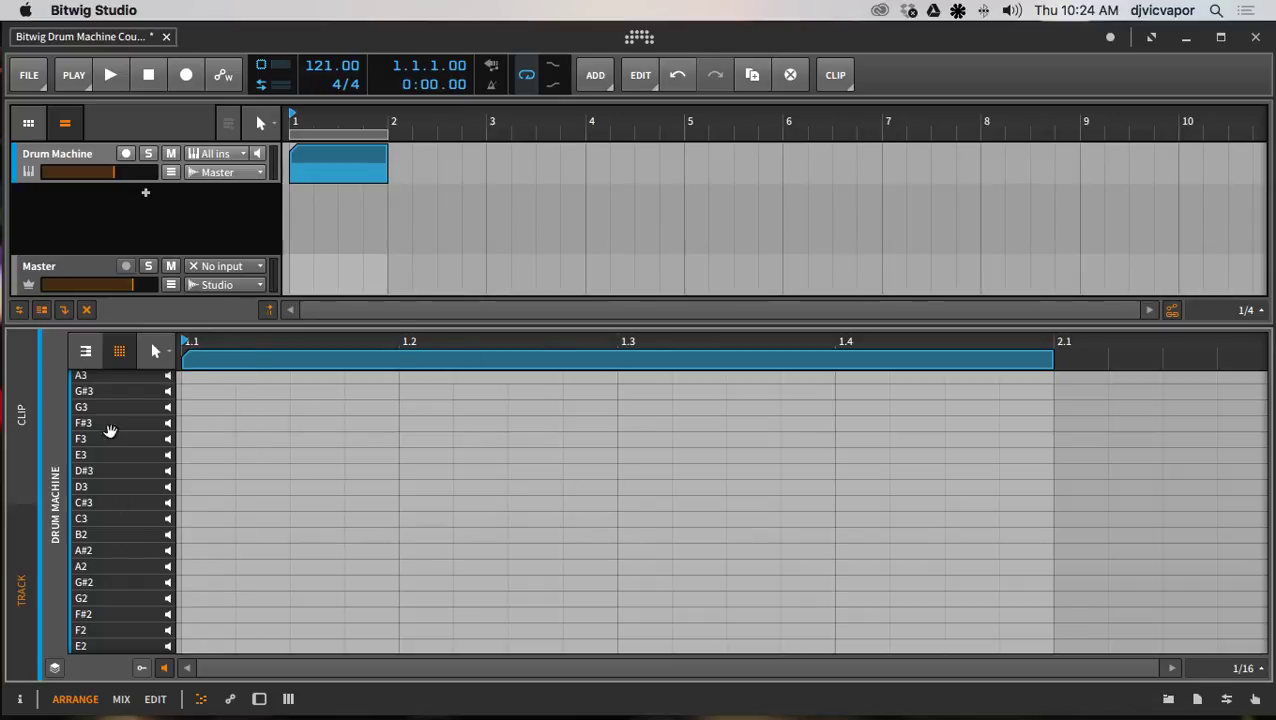
scroll(119, 510, "down", 5)
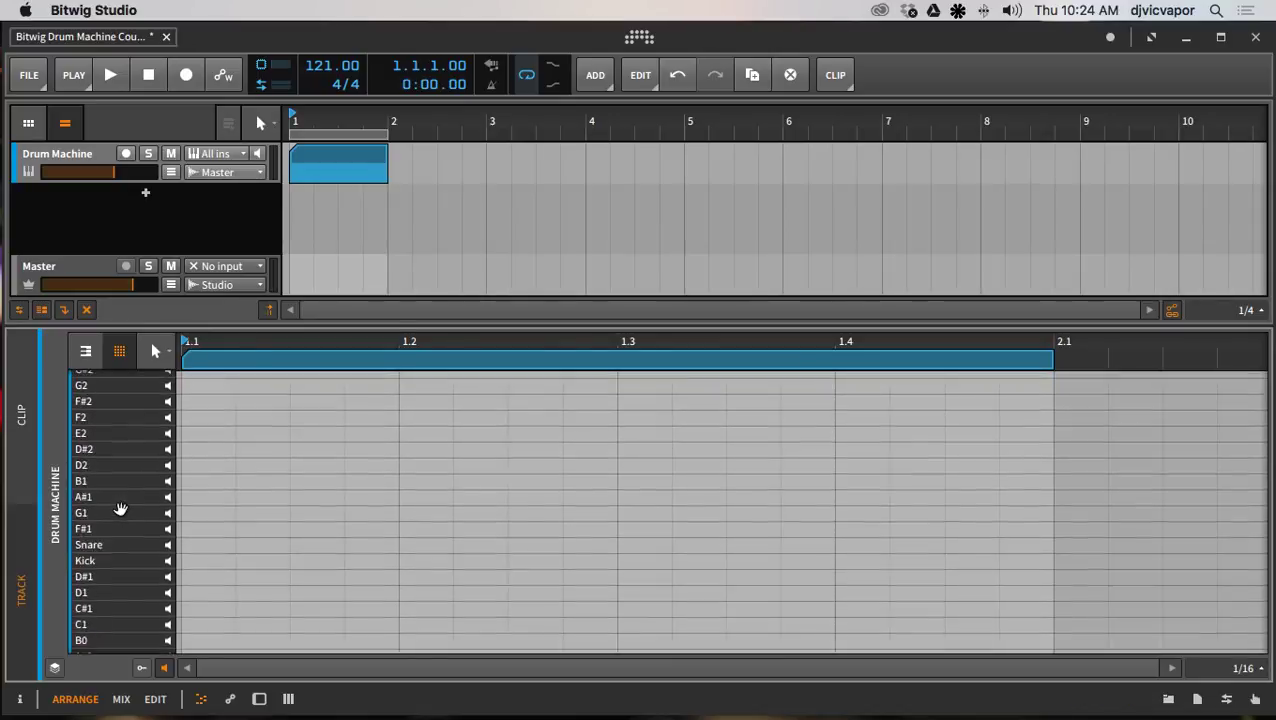
scroll(119, 510, "up", 2)
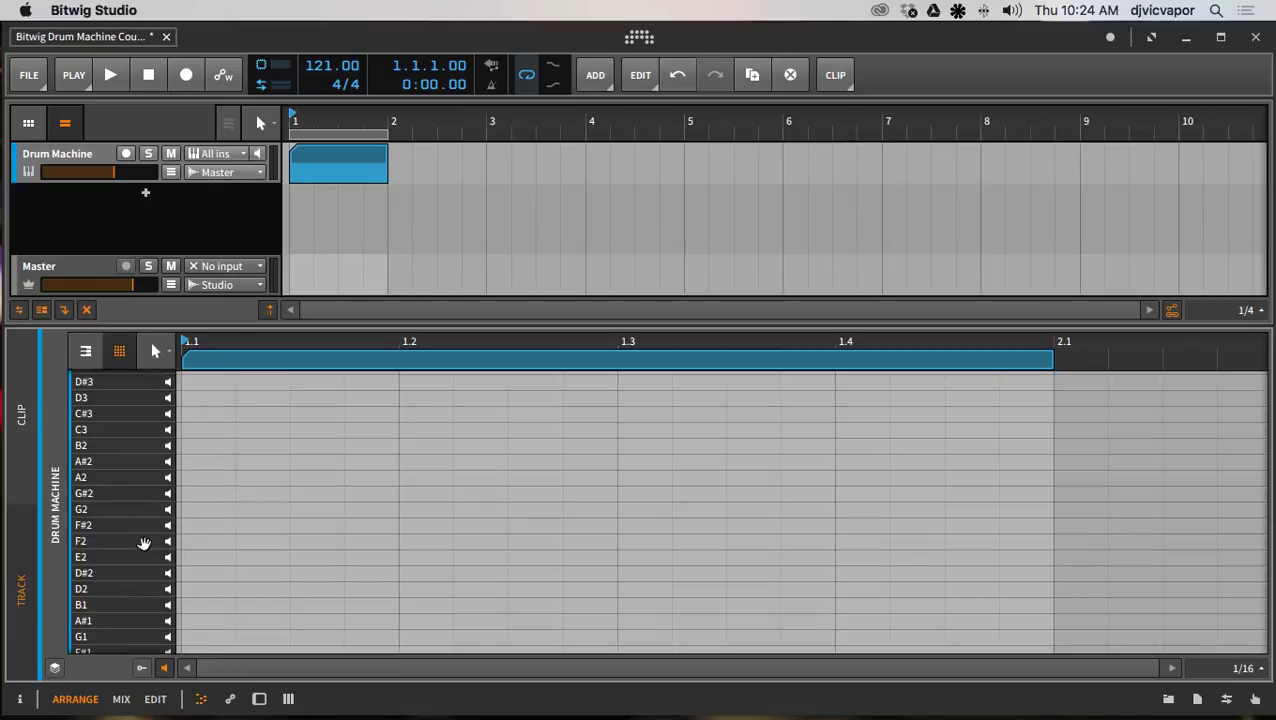
scroll(127, 528, "down", 5)
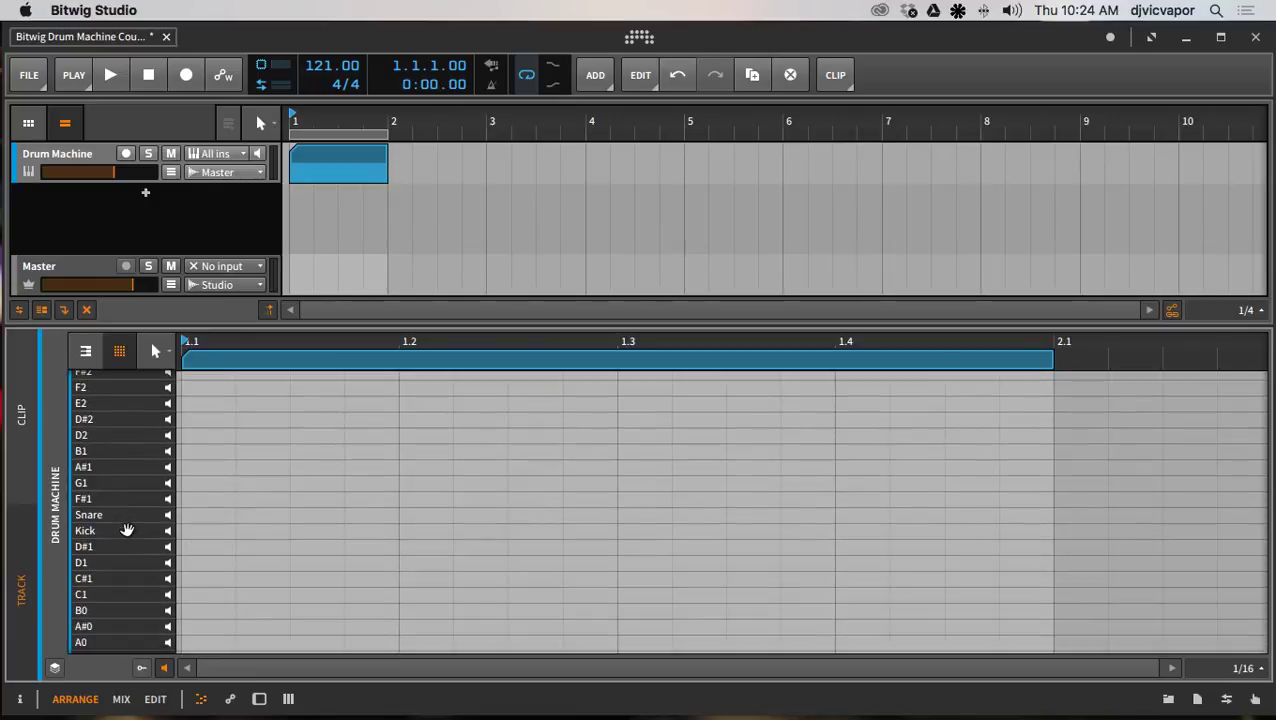
scroll(118, 522, "down", 2)
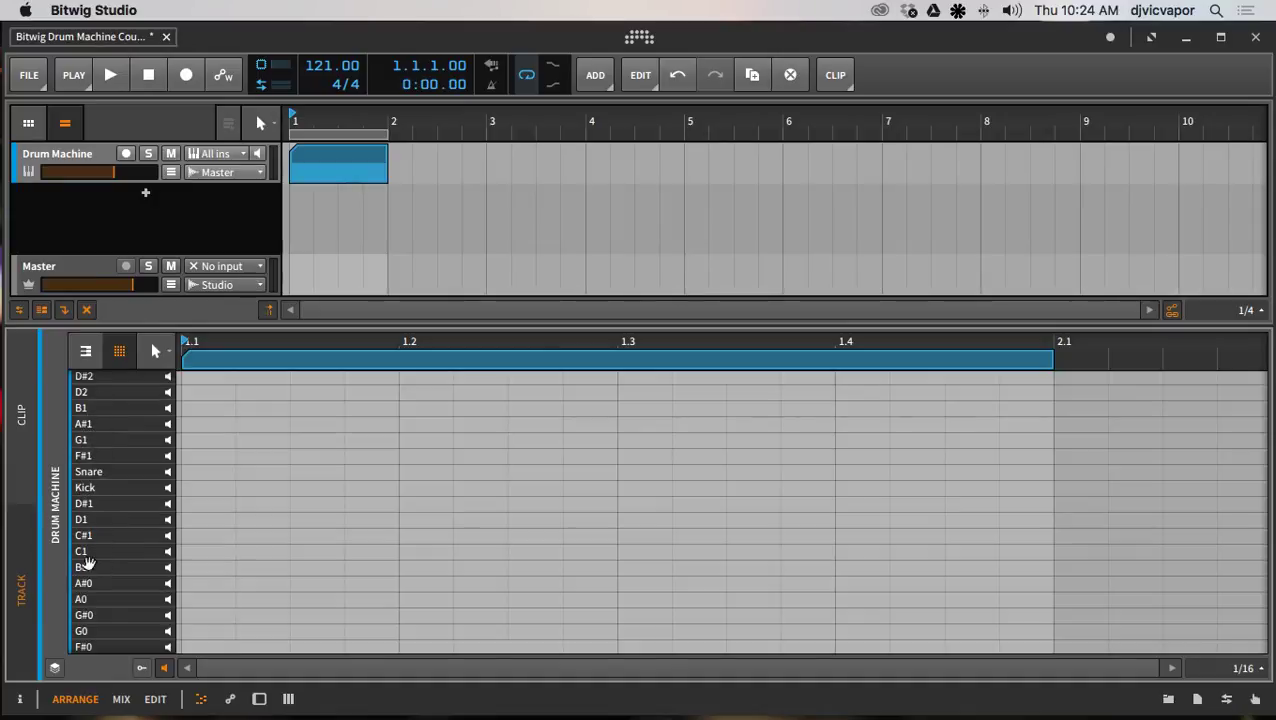
Fold the note editor so it lists only the Kick and Snare drum lanes.
left_click(101, 351)
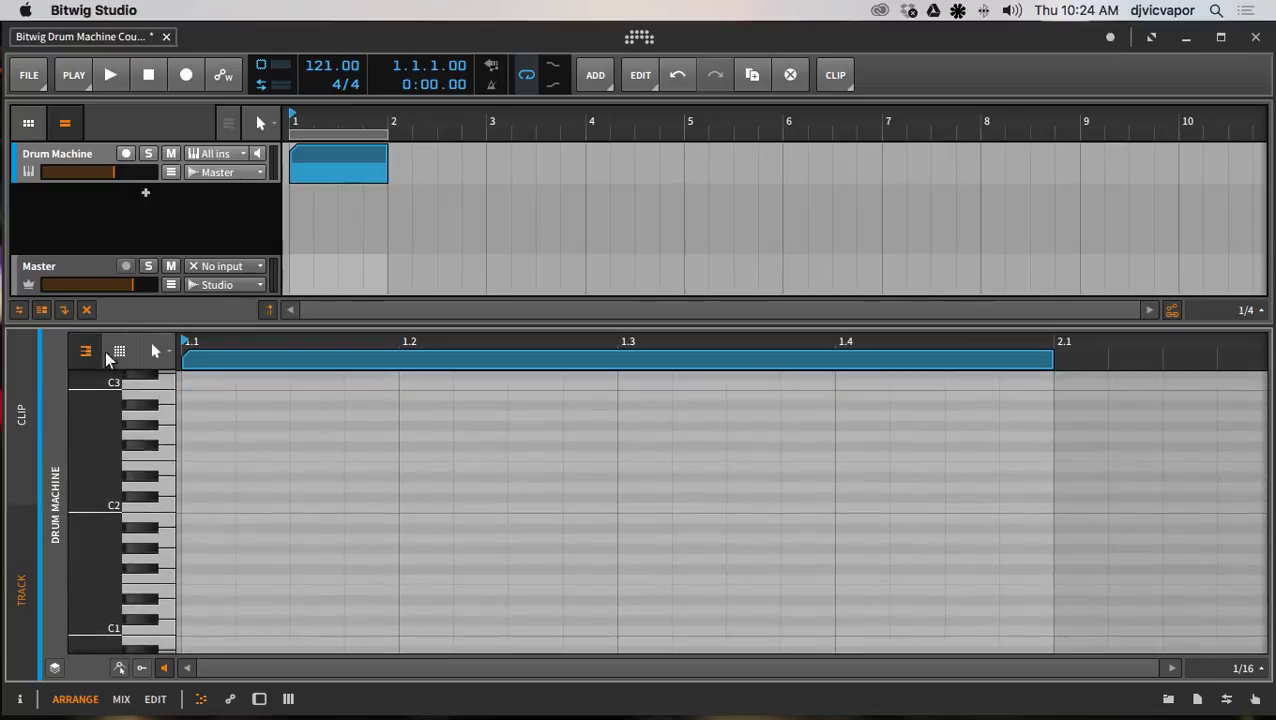
left_click(117, 355)
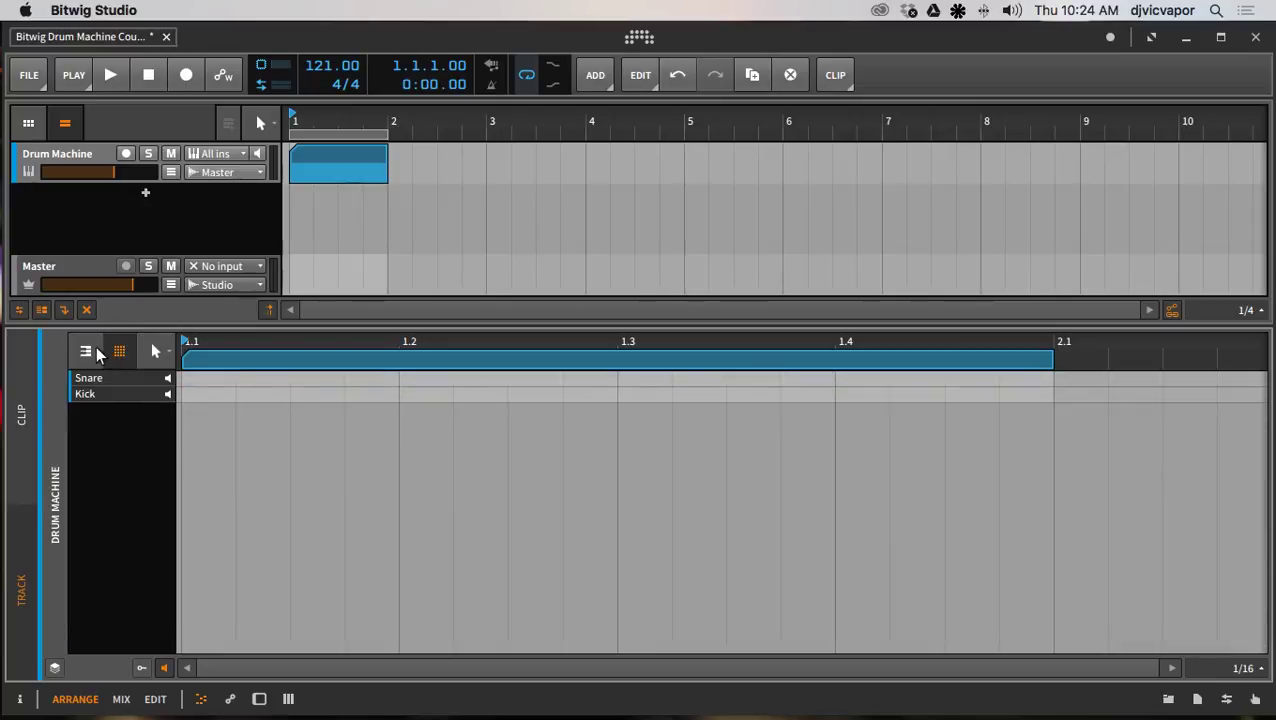
left_click(90, 354)
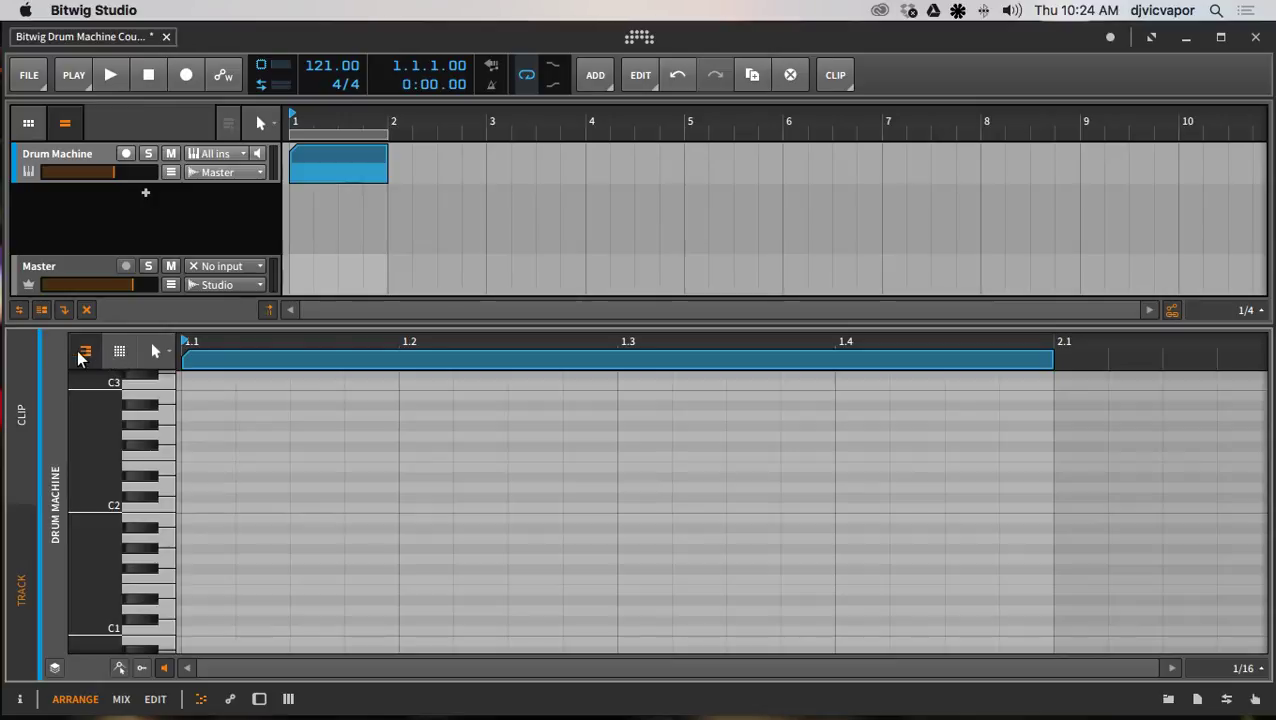
left_click_drag(105, 470, 125, 470)
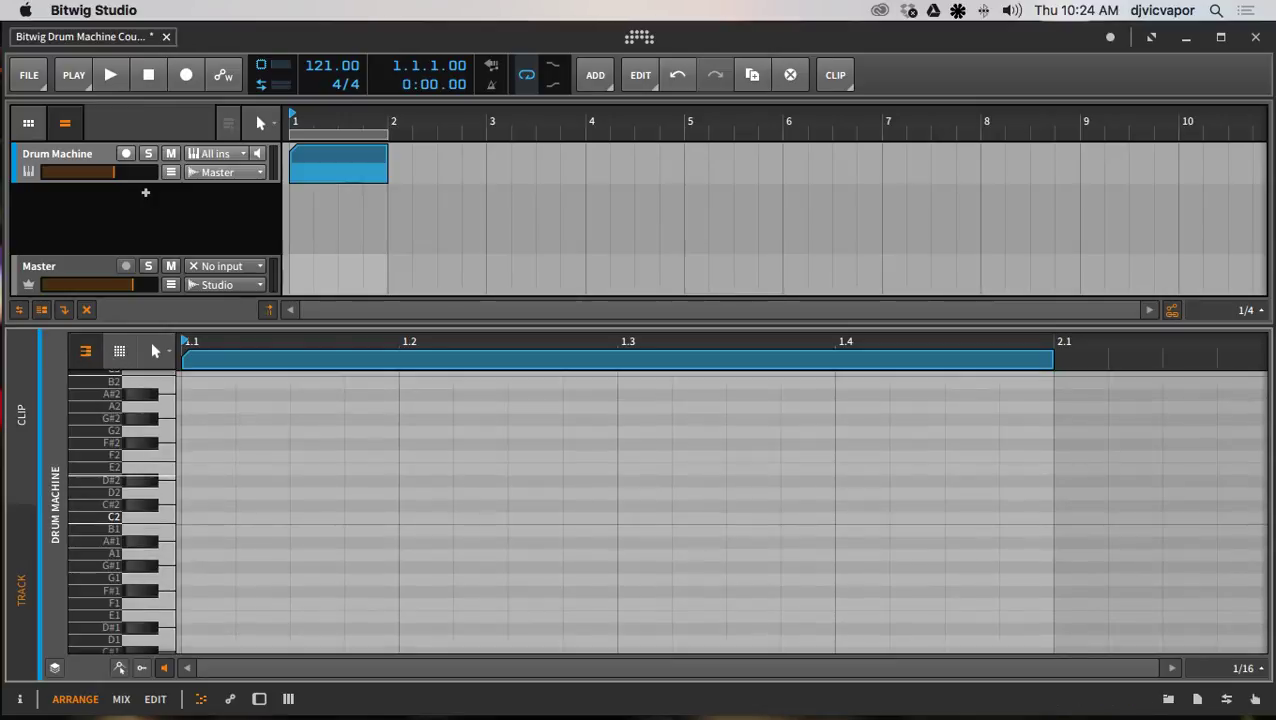
scroll(98, 470, "down", 6)
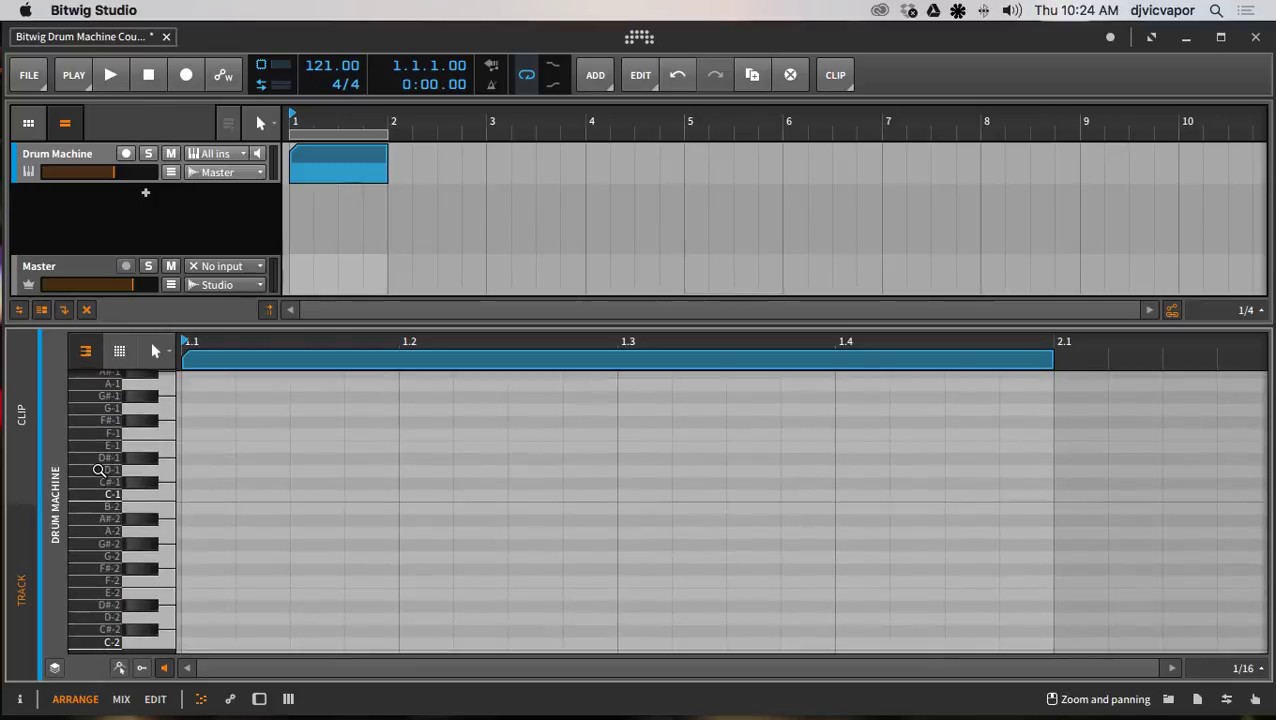
scroll(98, 470, "up", 15)
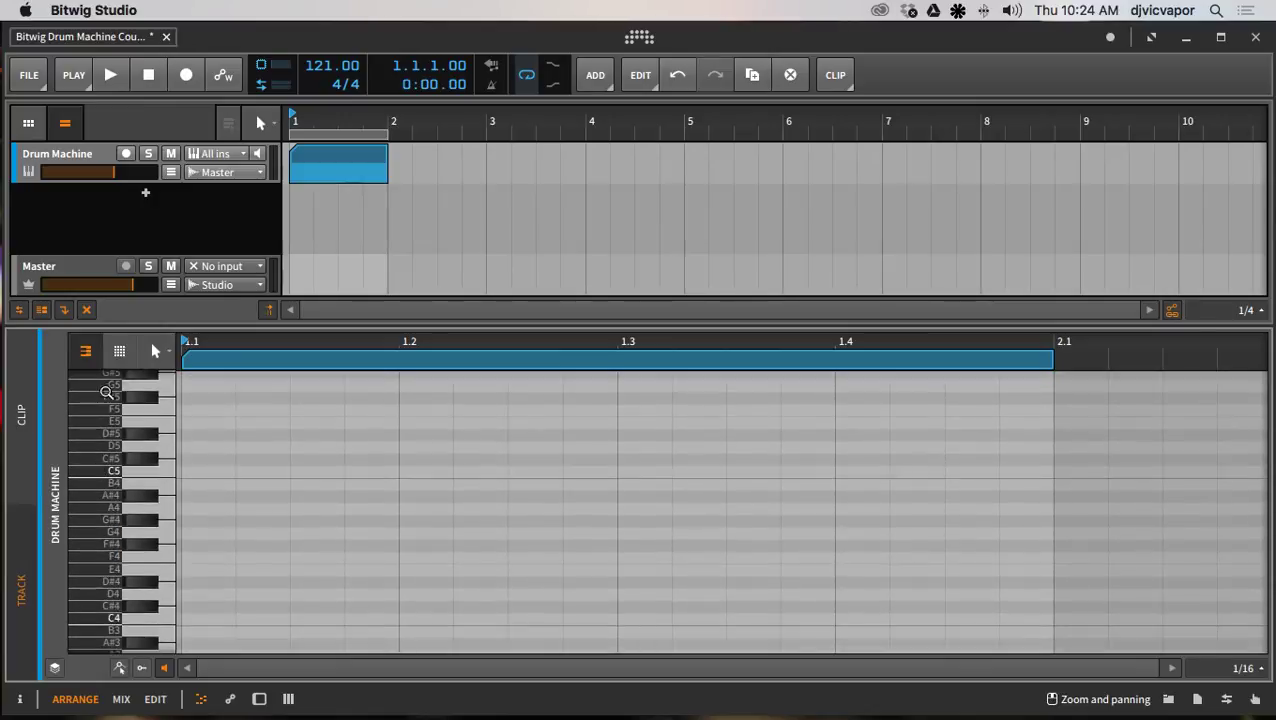
left_click(117, 354)
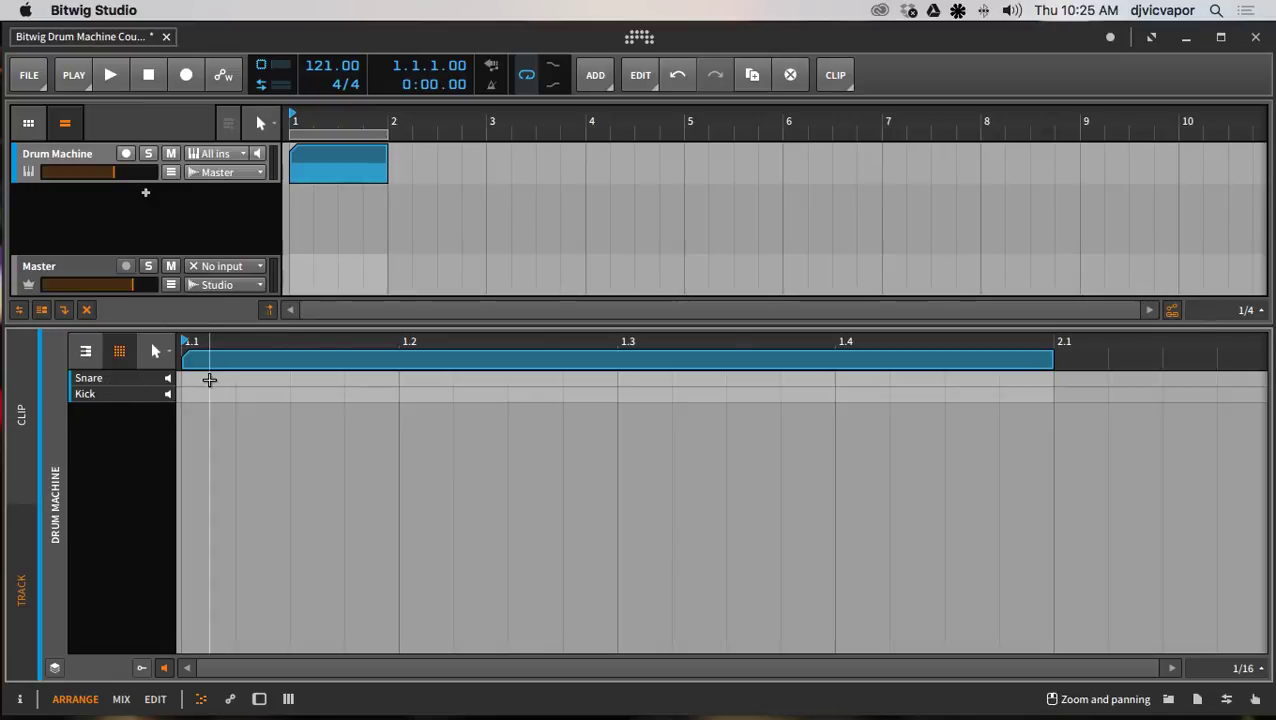
Place a Kick note at the start of bar 1 and a Snare note just after it.
double_click(212, 383)
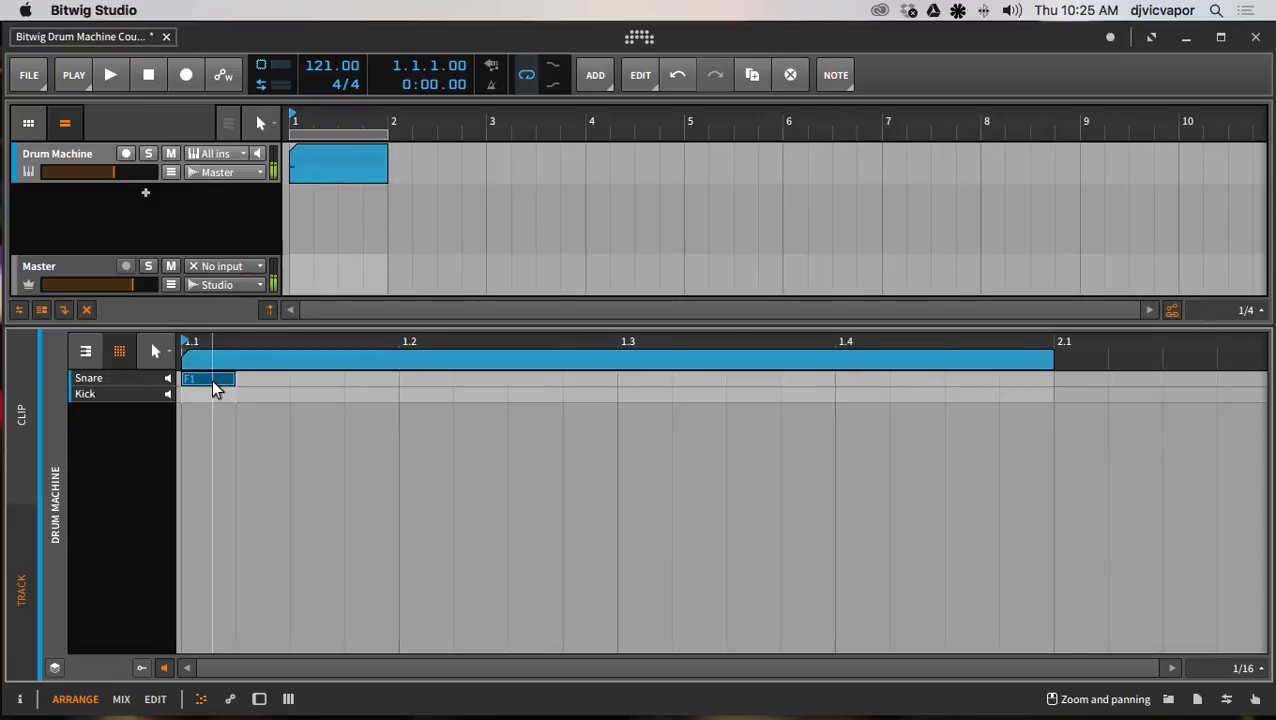
double_click(361, 395)
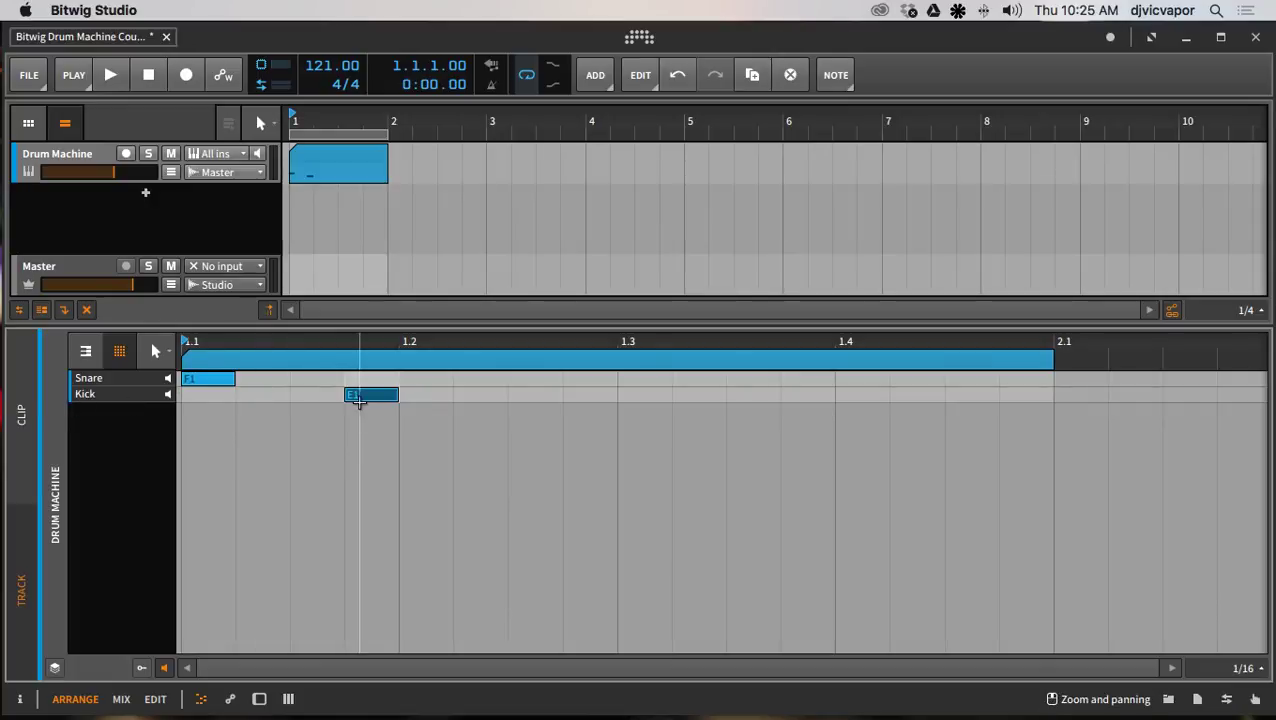
left_click(361, 396)
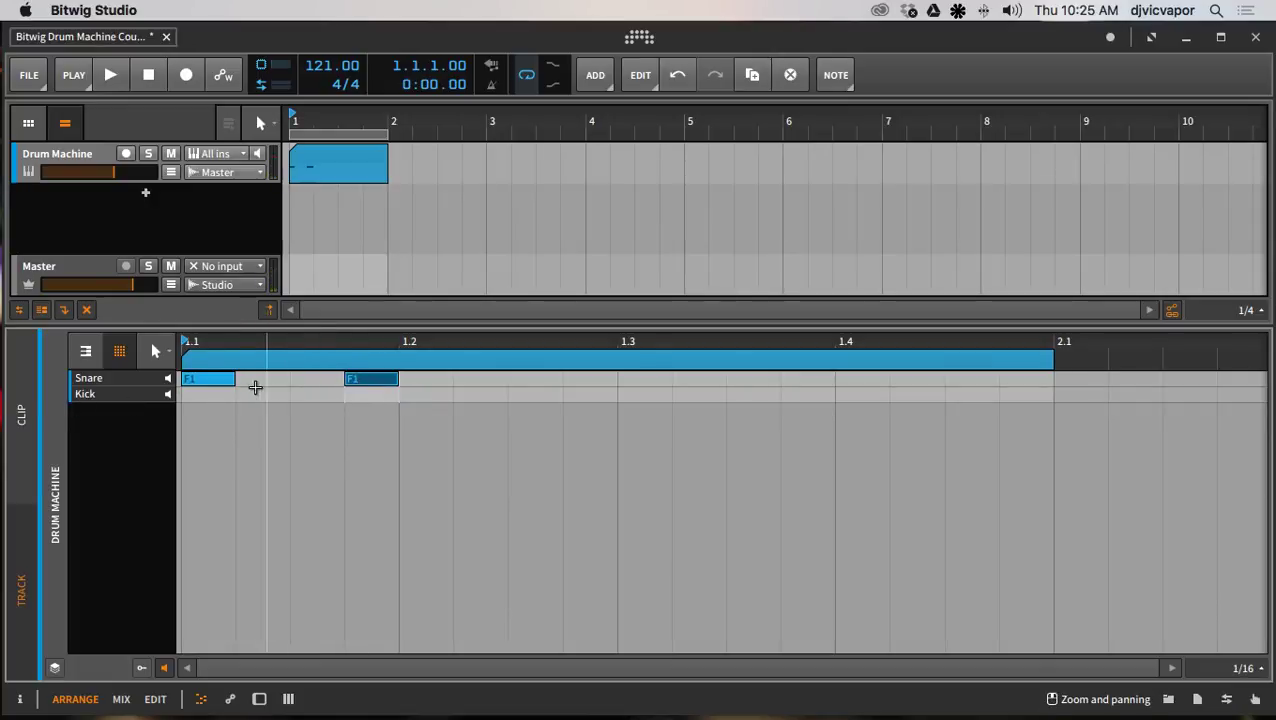
left_click_drag(215, 380, 214, 395)
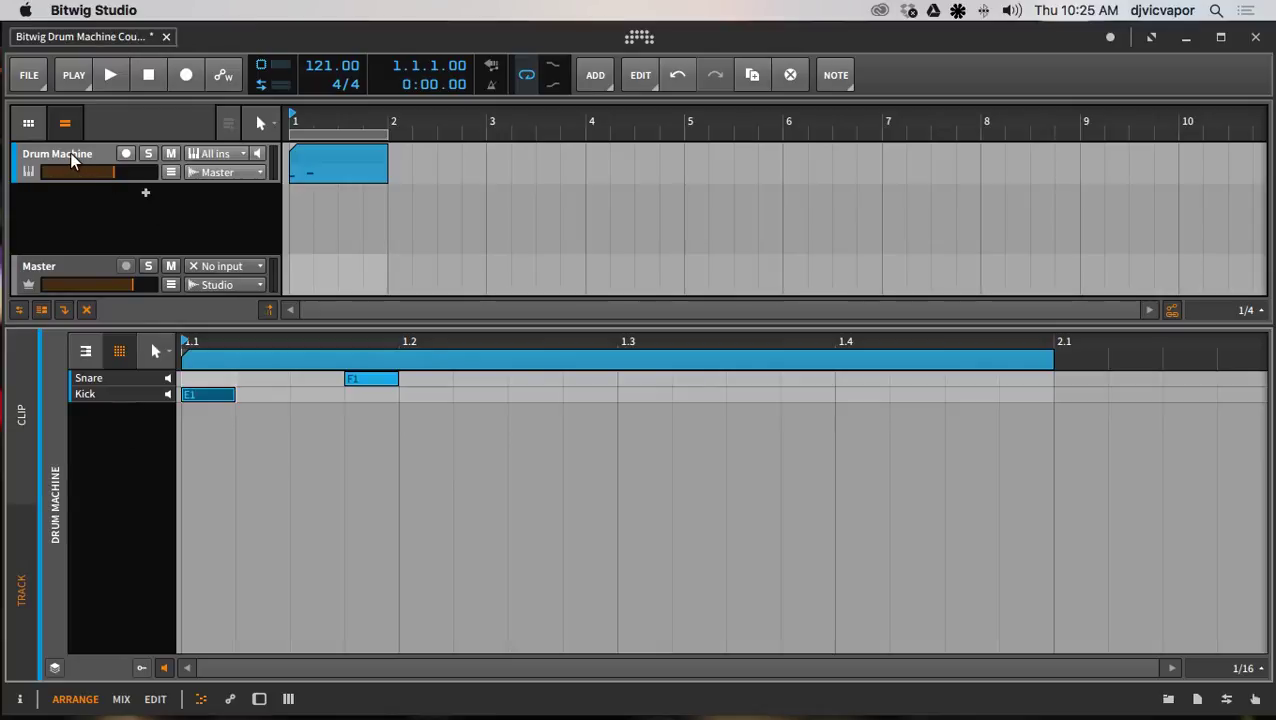
In the Drum Machine device panel, rename the Snare pad to Big Snare.
key("d")
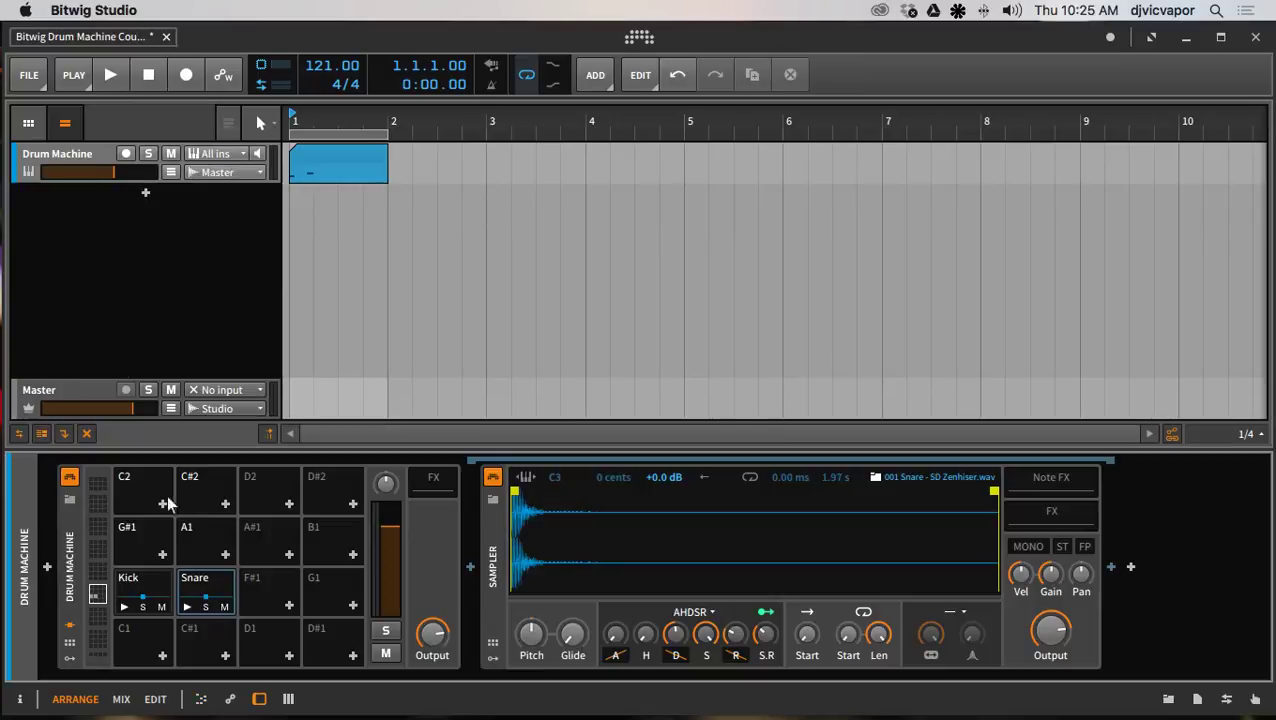
left_click(192, 585)
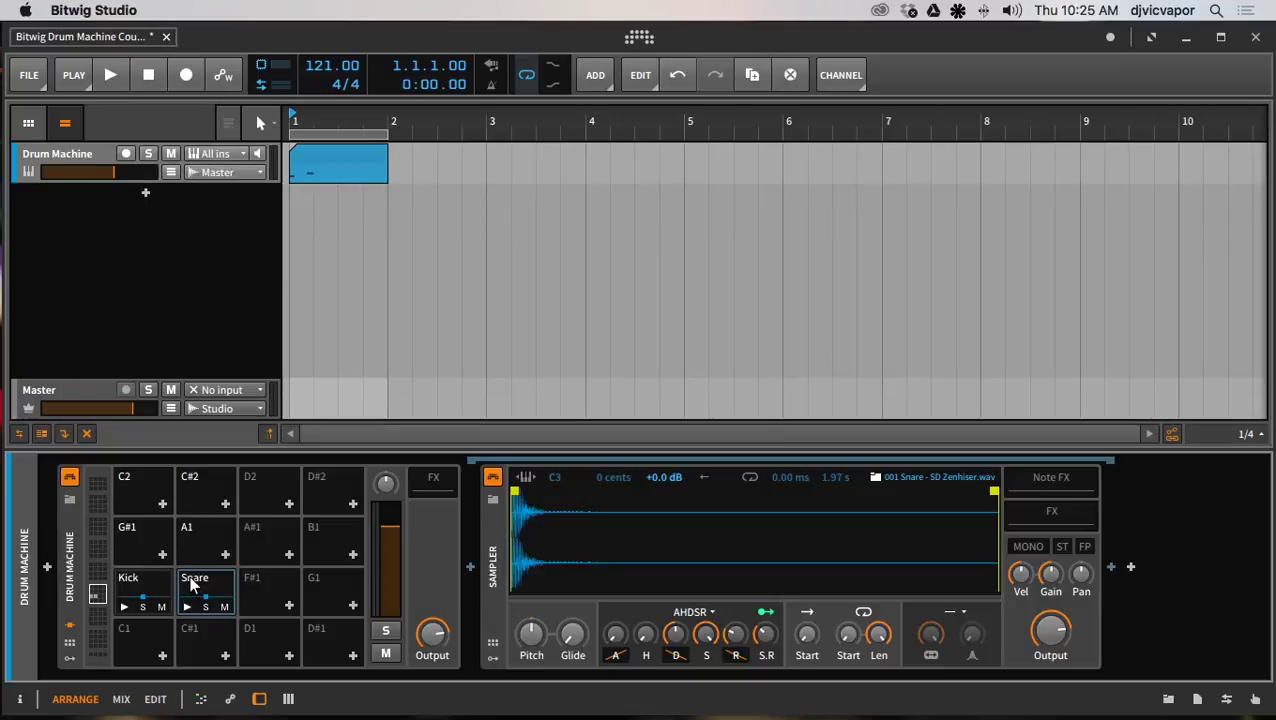
double_click(193, 582)
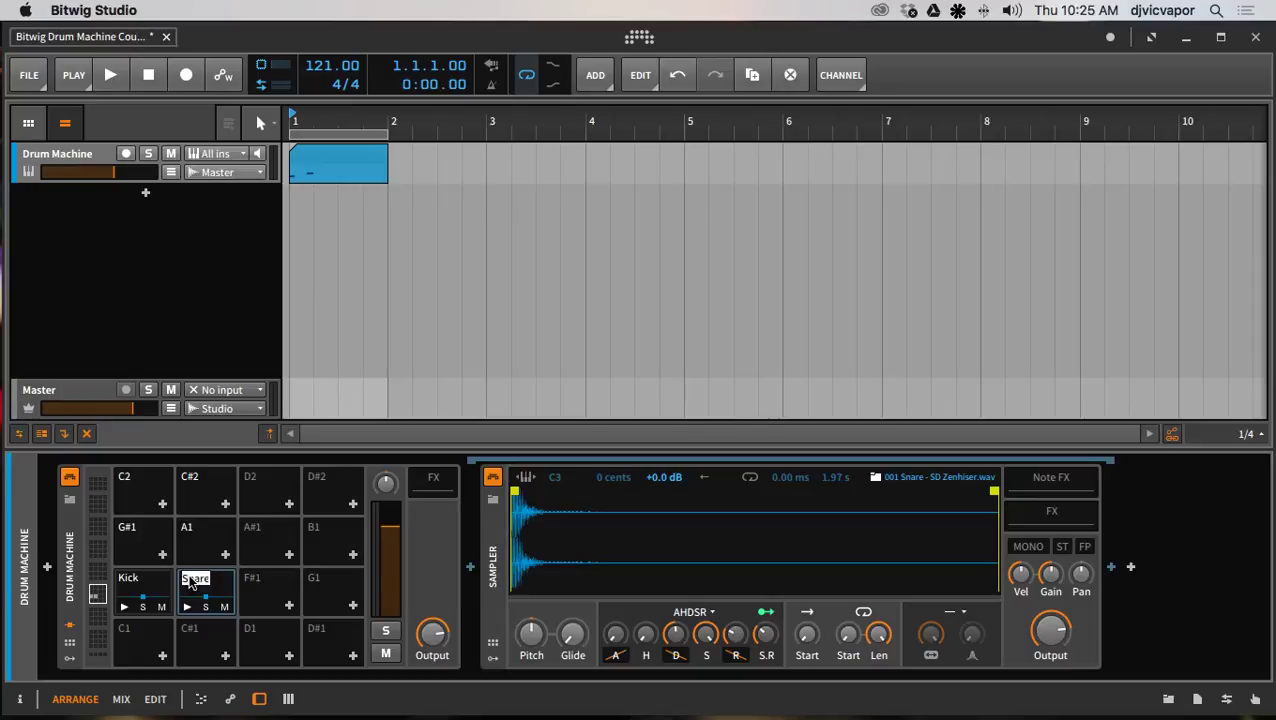
type("B")
key("BackSpace")
type("SnareBig")
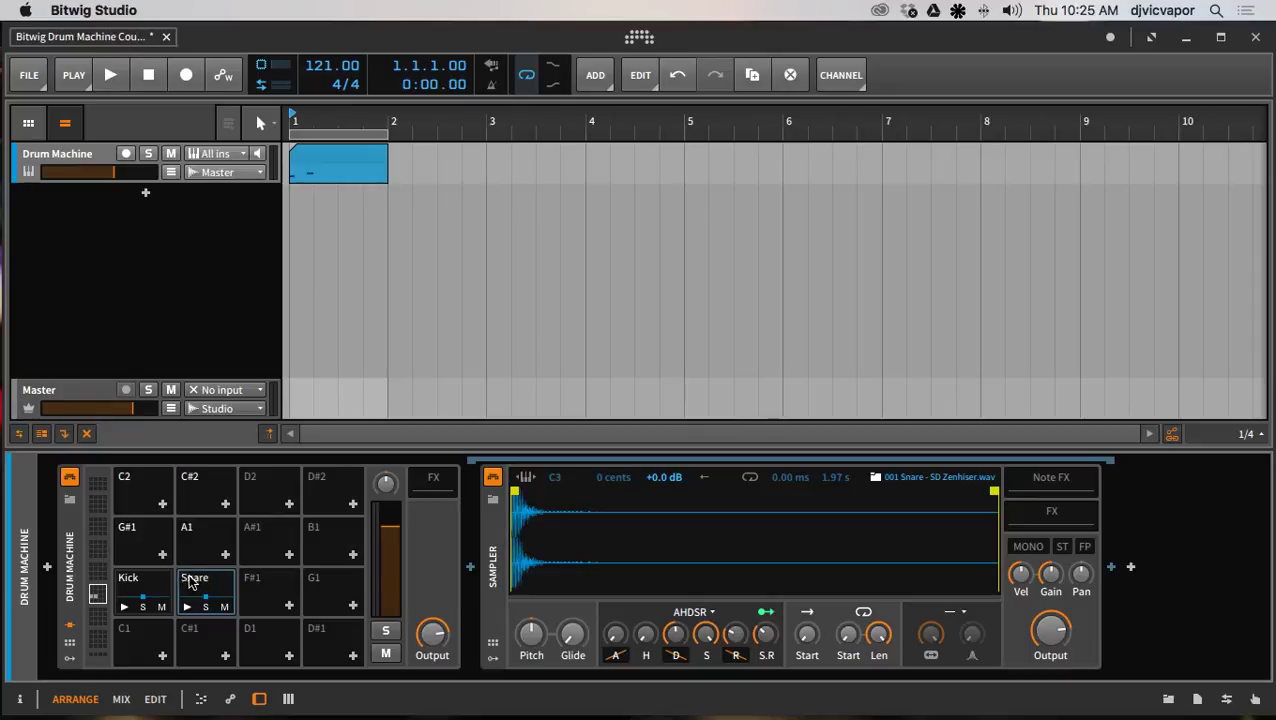
key("Return")
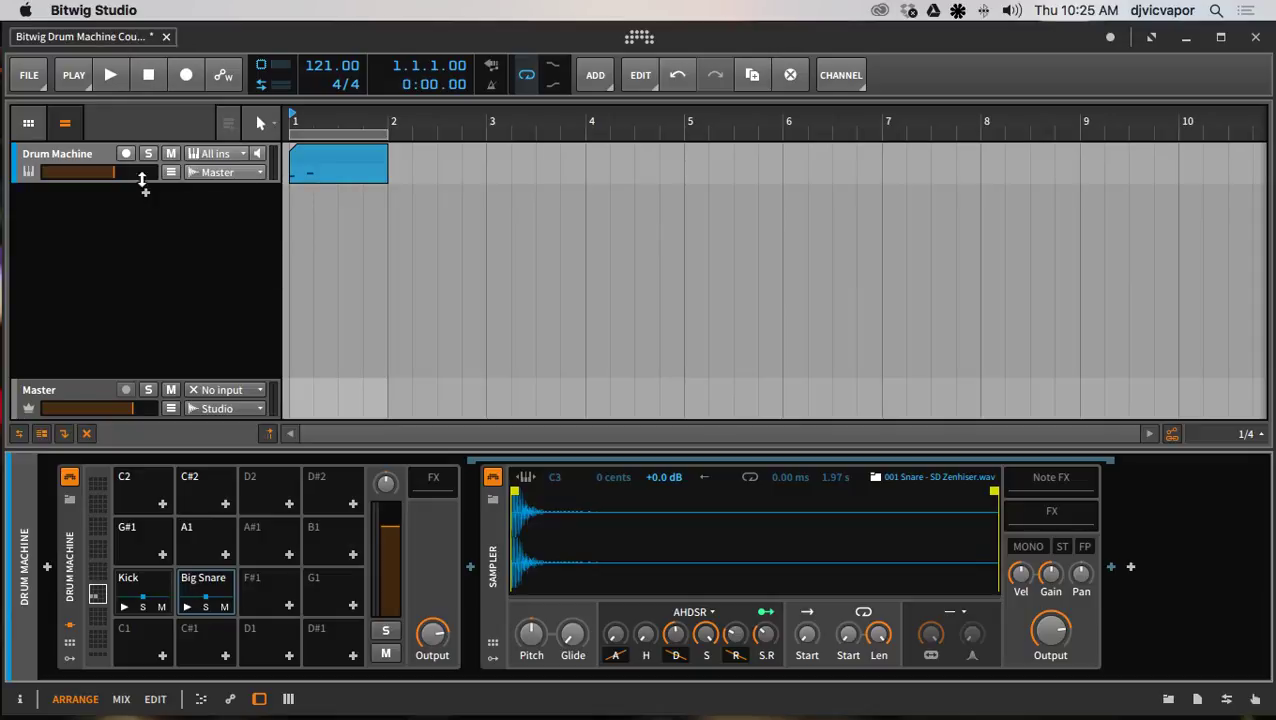
double_click(326, 162)
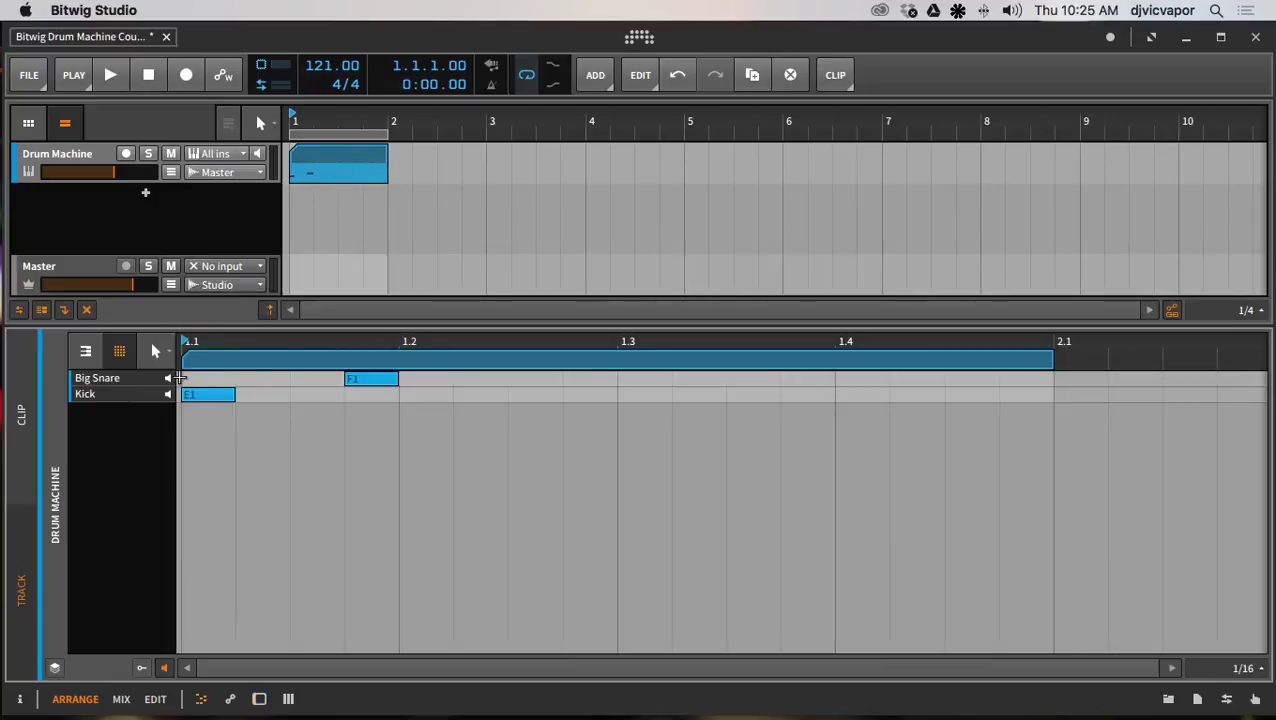
double_click(350, 396)
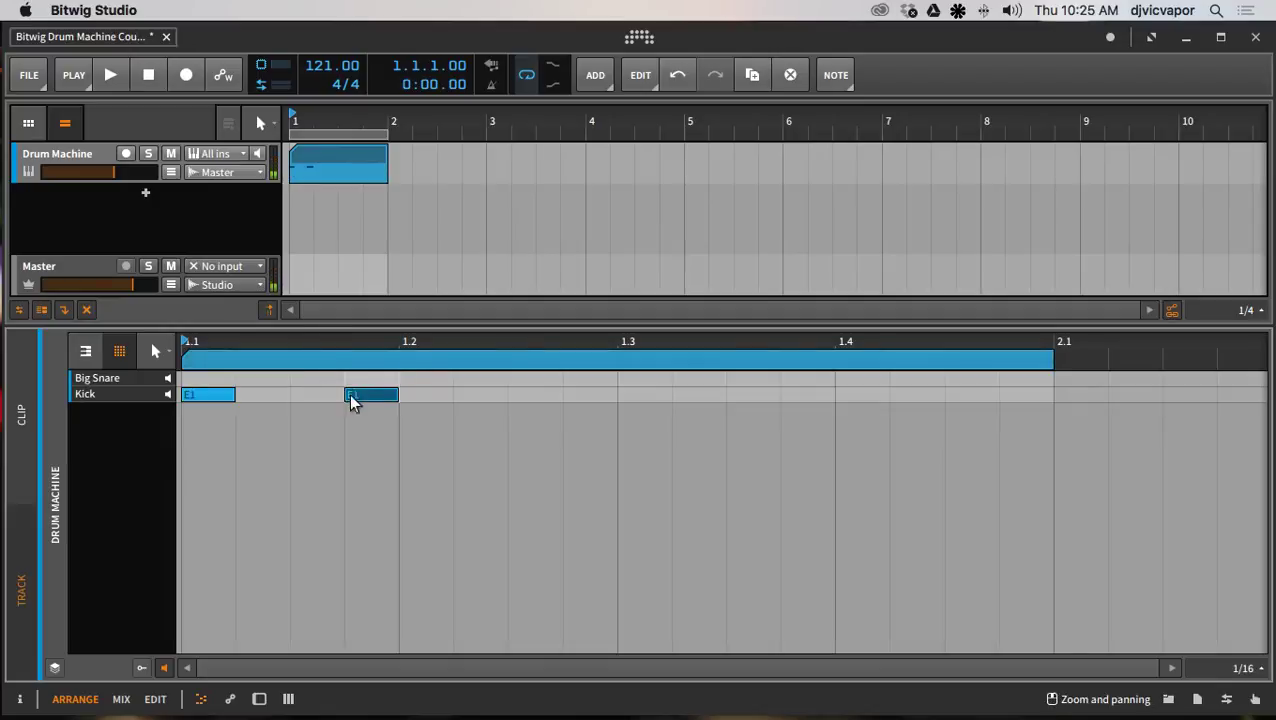
mouse_move(206, 396)
left_mouse_down()
mouse_move(206, 380)
mouse_move(205, 394)
left_mouse_up()
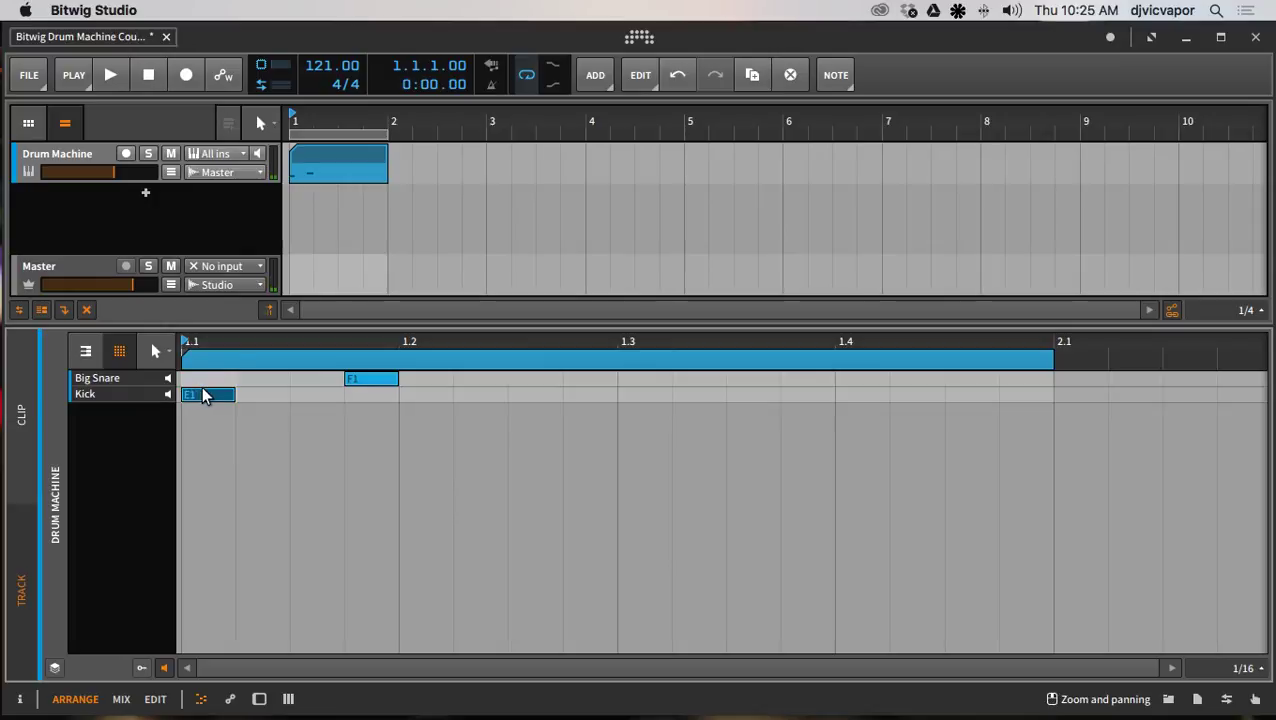
double_click(94, 152)
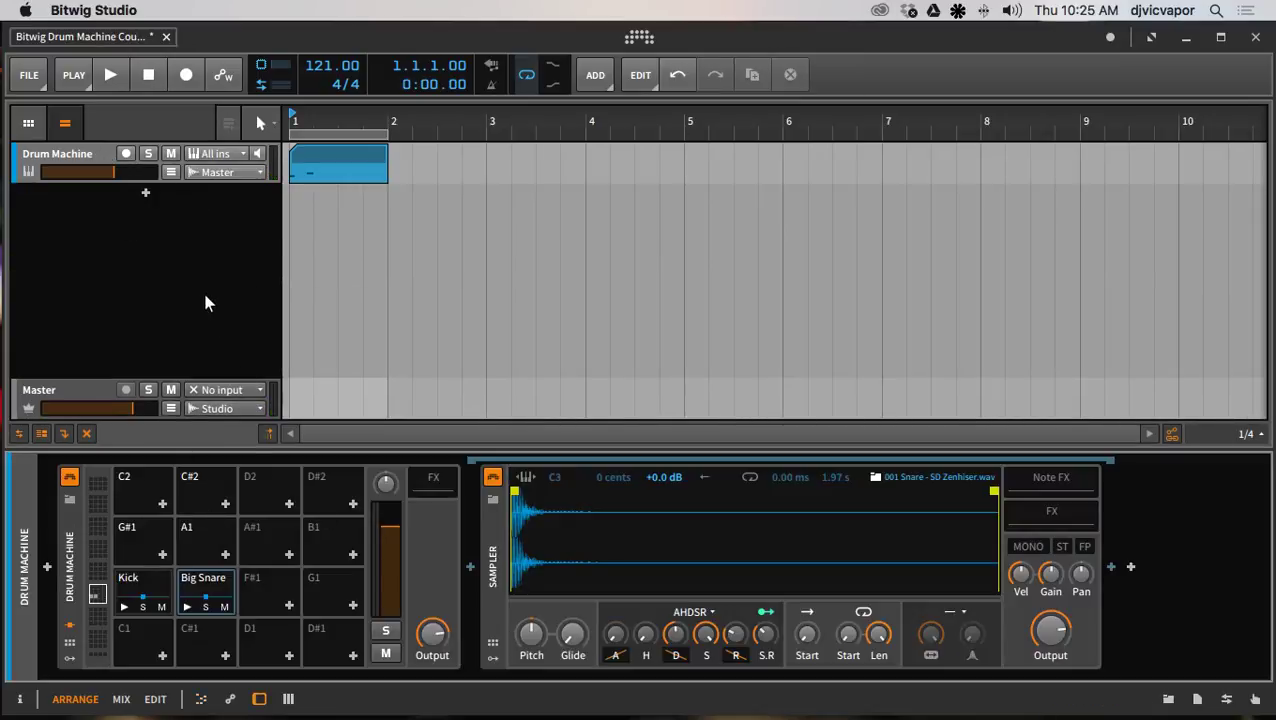